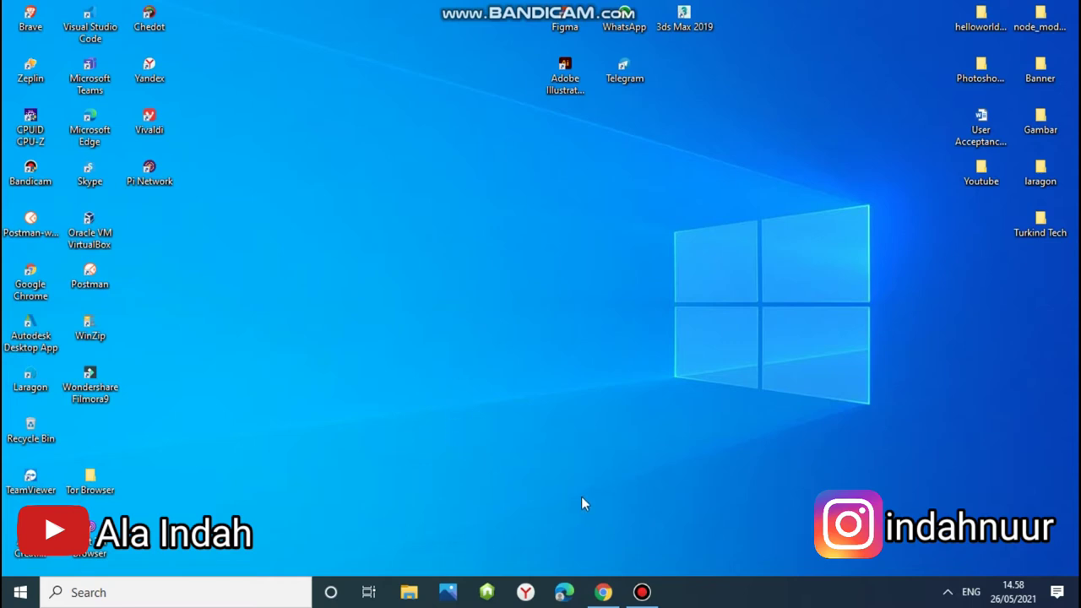
Switch to Google Chrome, open airtable.com and look over the bases listed in the workspaces
click(603, 592)
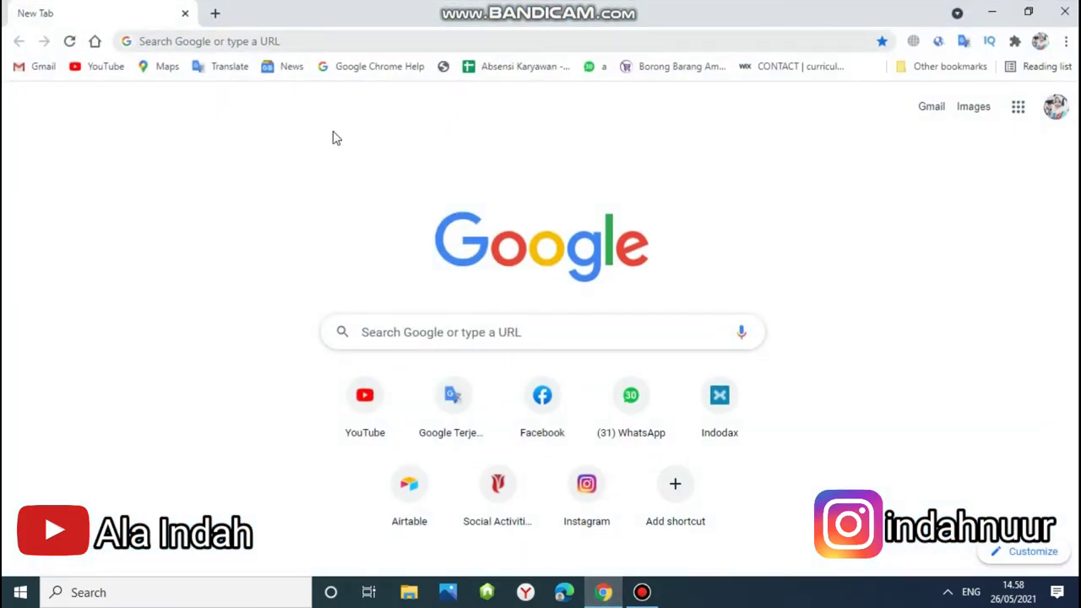
click(291, 41)
text(airtable.com)
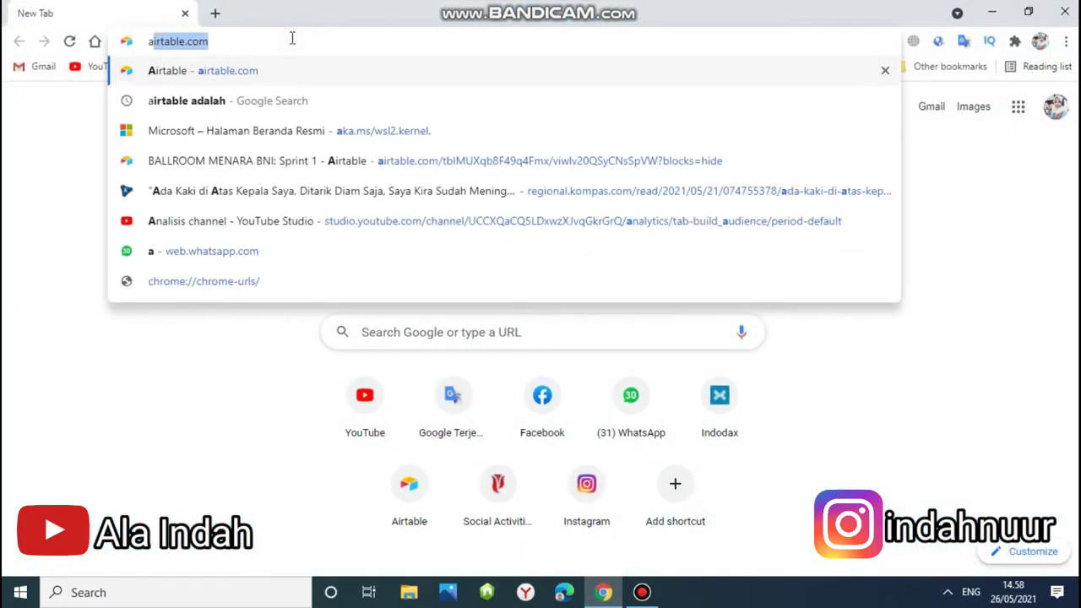
click(284, 73)
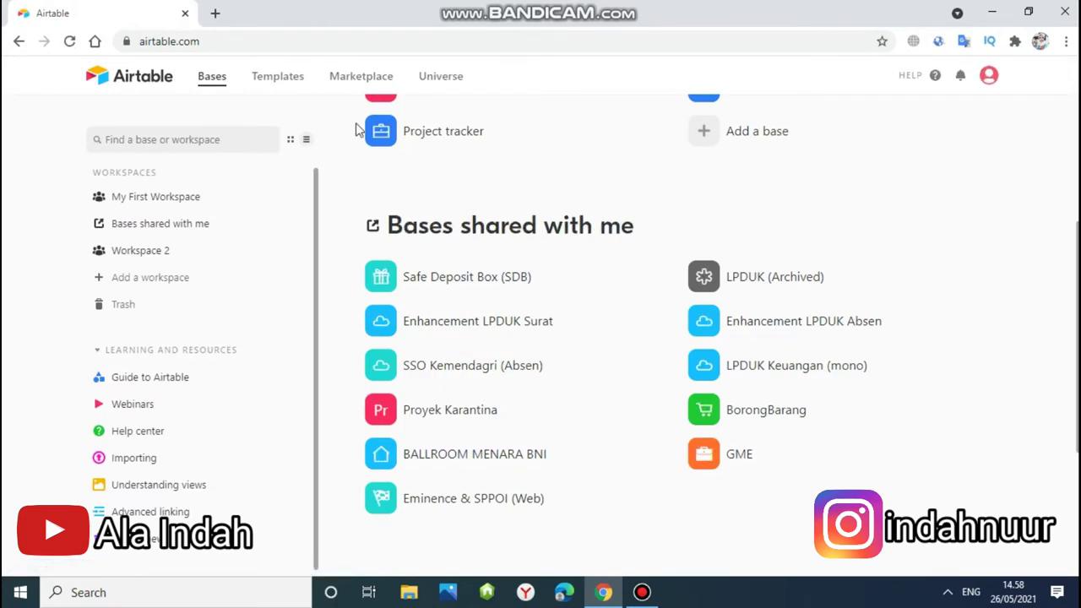
scroll(929, 177, up, 3)
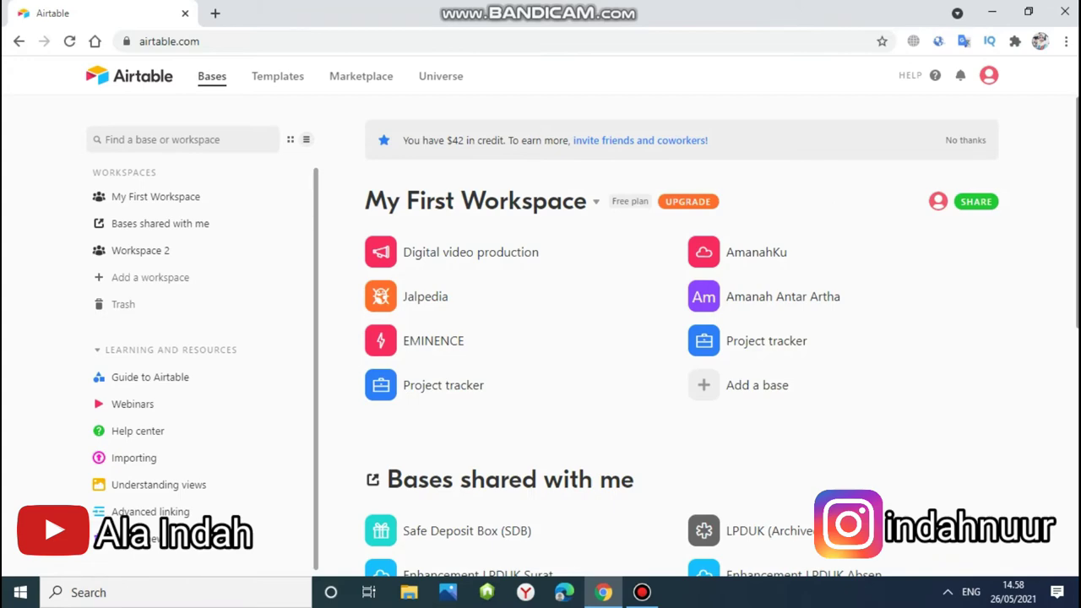
scroll(833, 194, down, 3)
scroll(676, 338, down, 2)
scroll(1050, 132, up, 5)
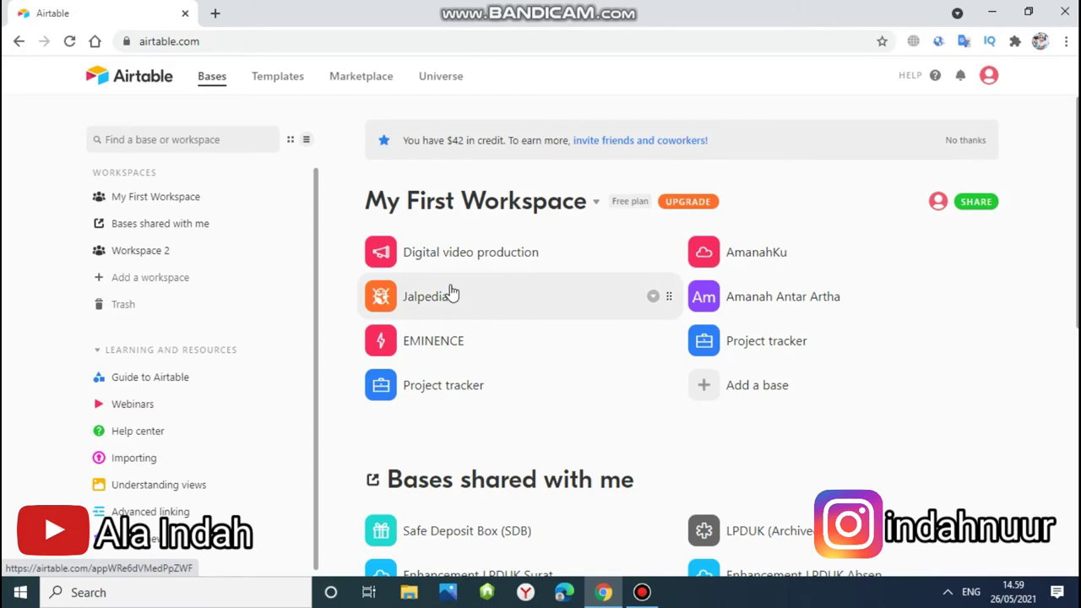
Open the Project Tracker template from the Project Management category of the template gallery
click(298, 80)
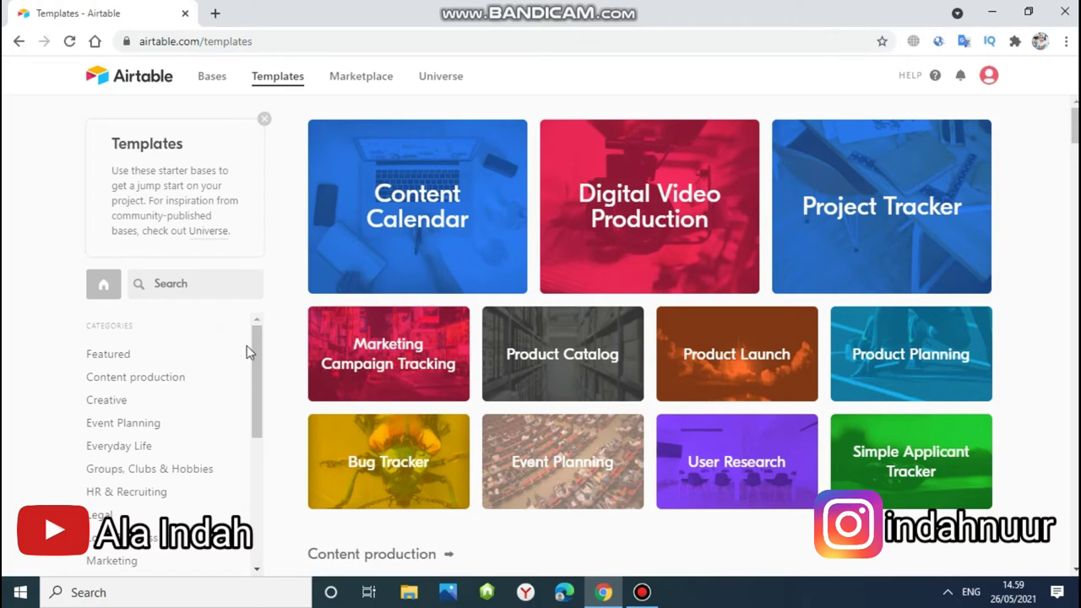
drag(253, 347, 251, 419)
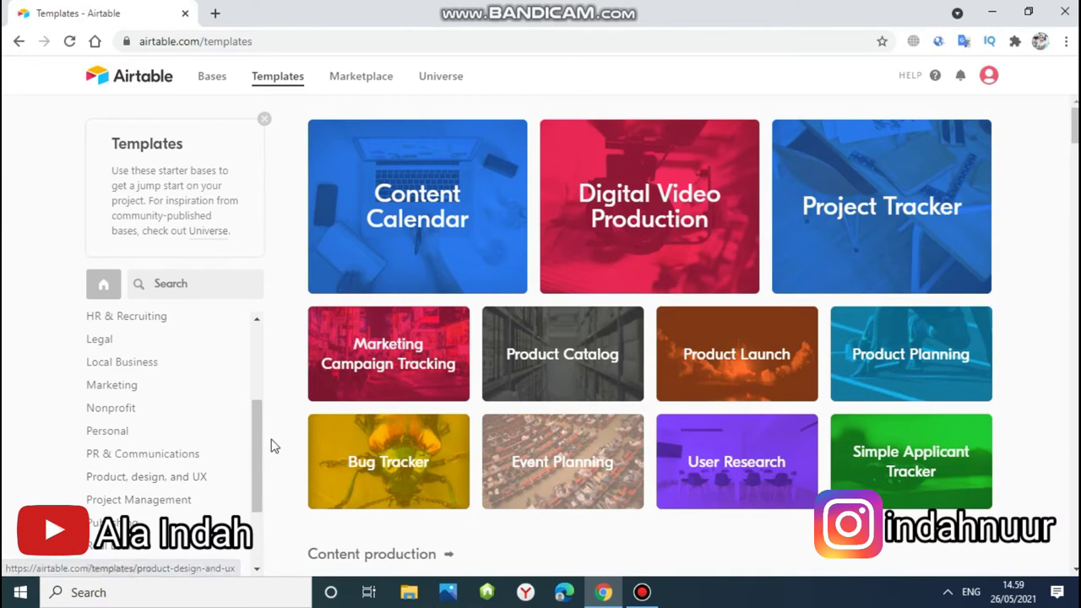
mouse_move(257, 456)
mouse_down()
mouse_move(255, 498)
mouse_move(255, 455)
mouse_up()
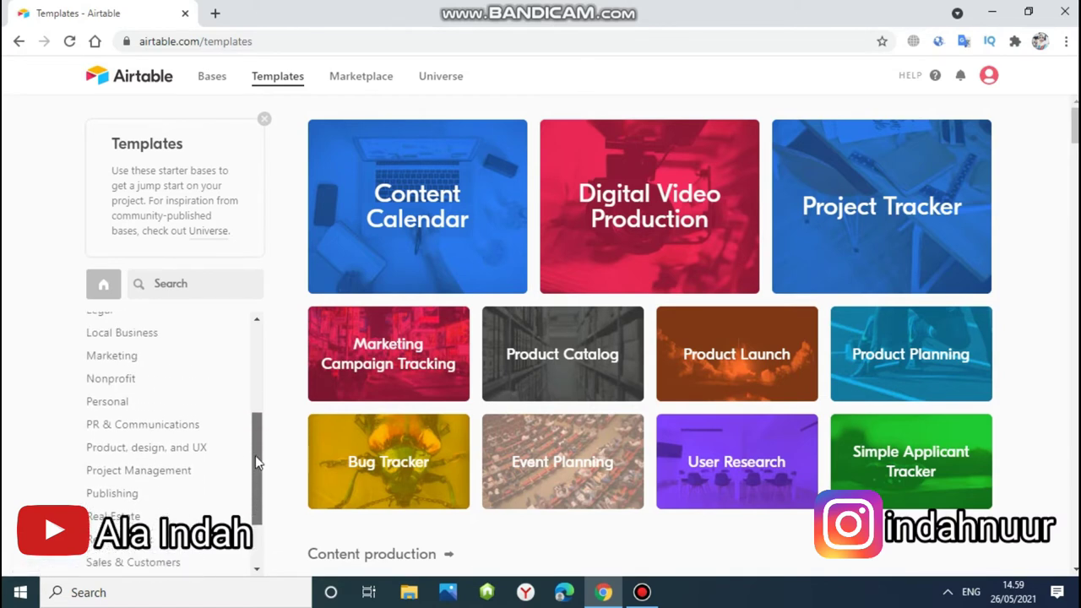
click(171, 479)
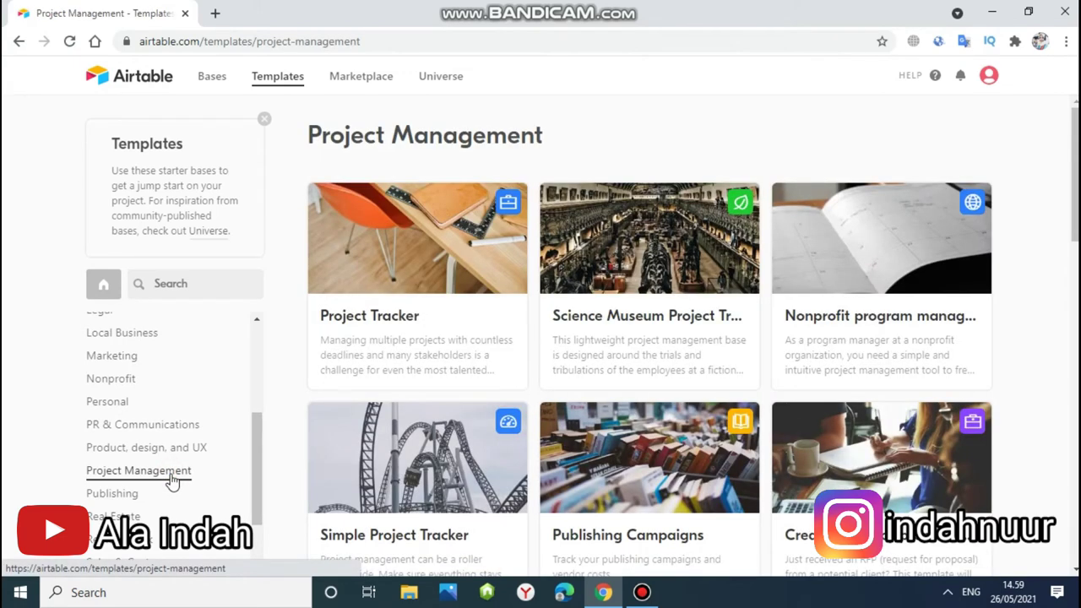
click(339, 259)
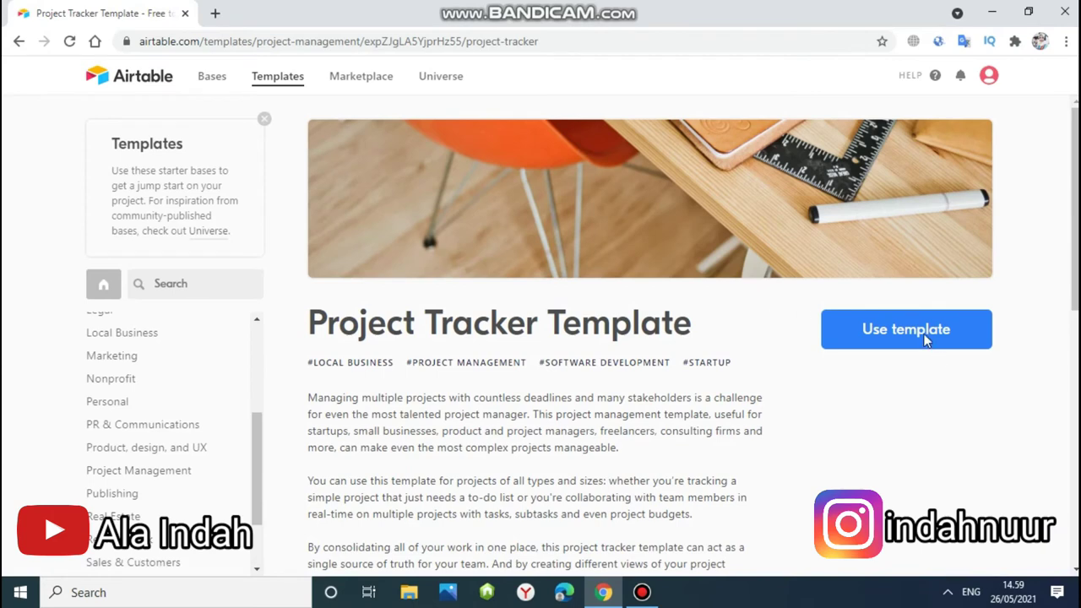
Add the Project Tracker template as a new base in My First Workspace, then read and dismiss its base description
click(865, 342)
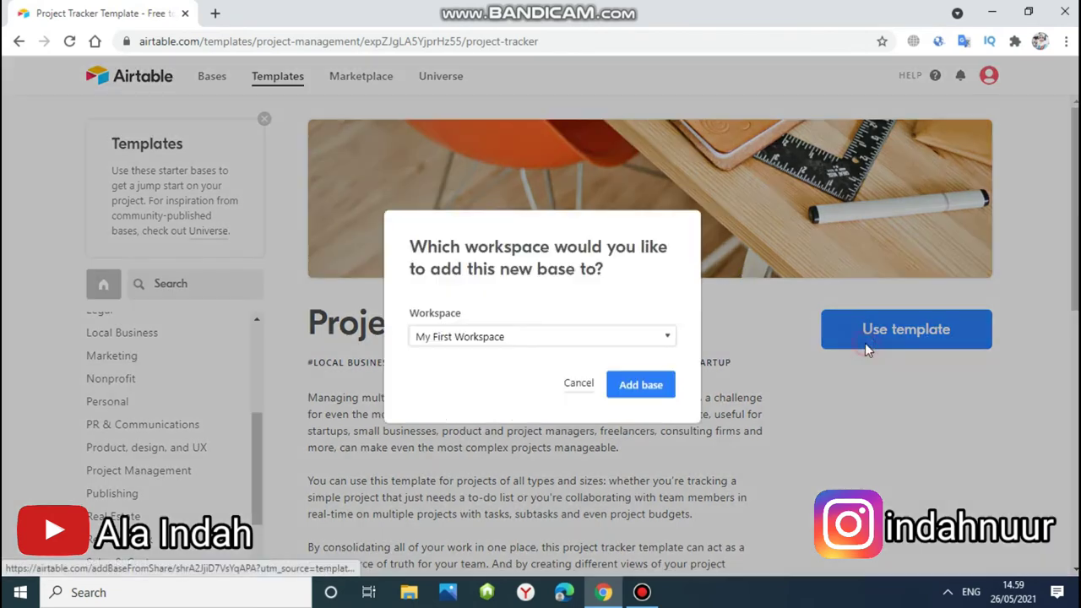
click(641, 388)
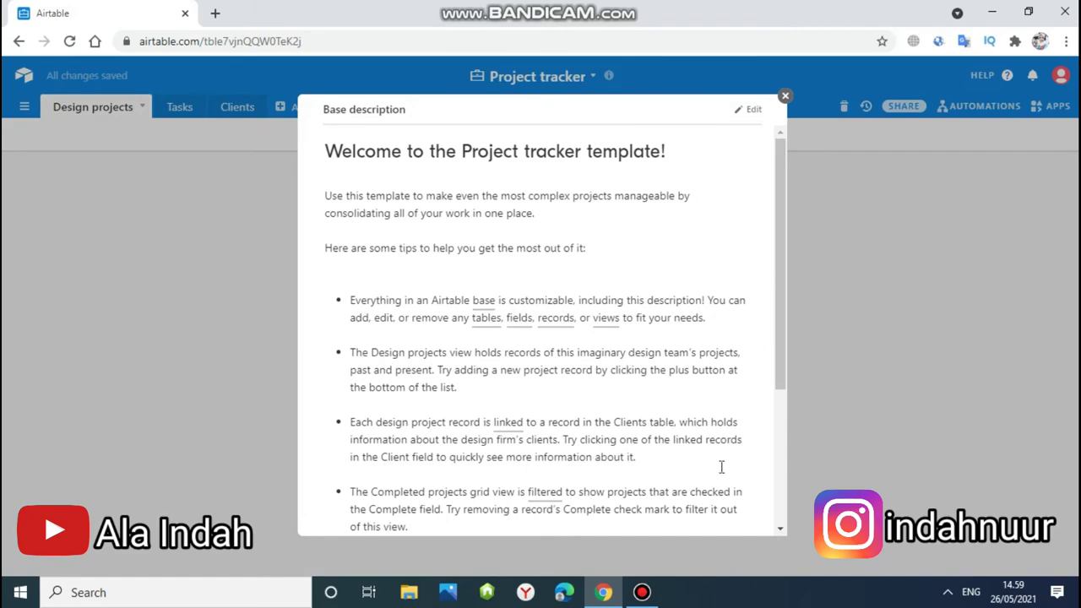
drag(779, 394, 781, 513)
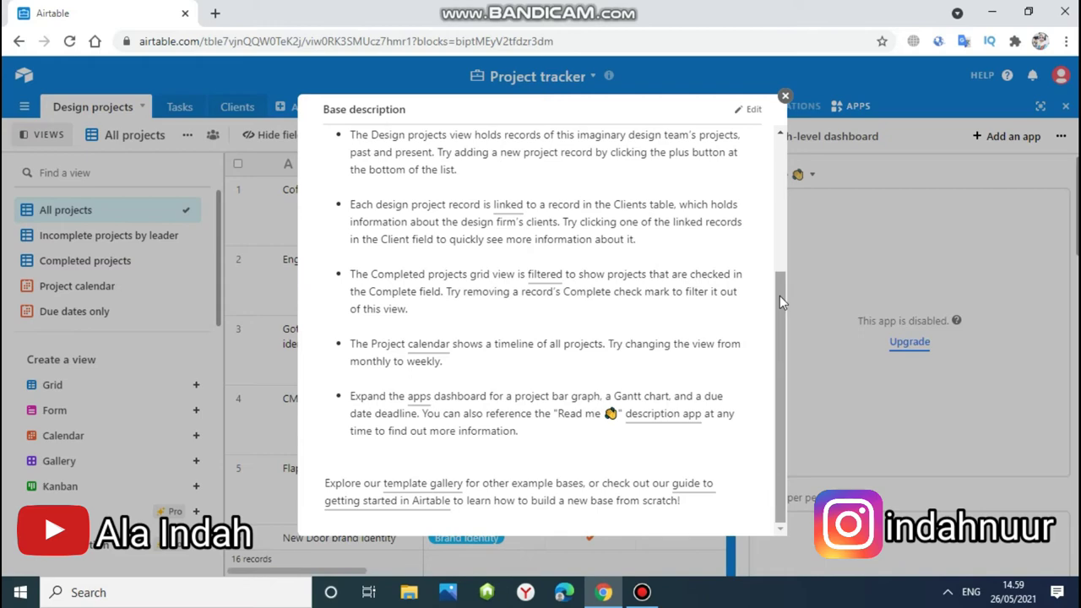
click(784, 95)
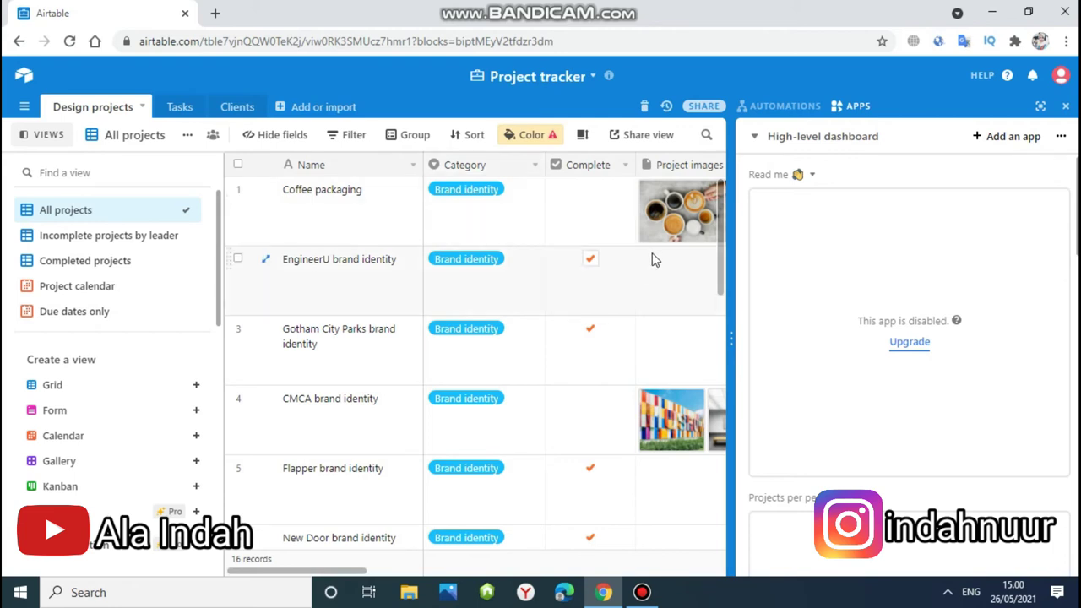
Mark the Coffee packaging project as complete and widen the project grid so the Project images column shows fully
drag(722, 278, 723, 199)
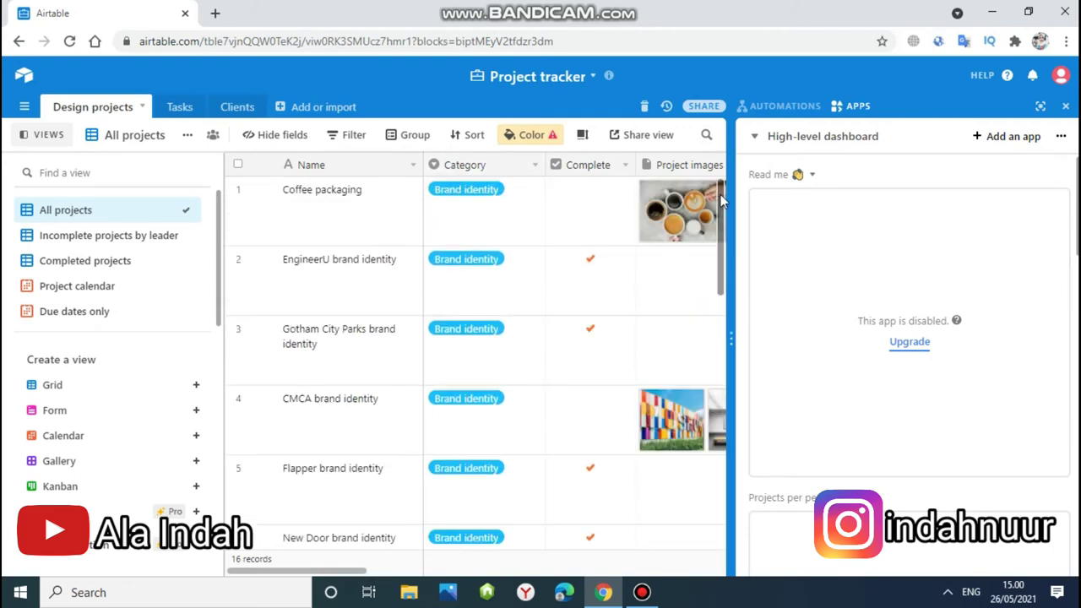
click(591, 192)
drag(721, 279, 723, 477)
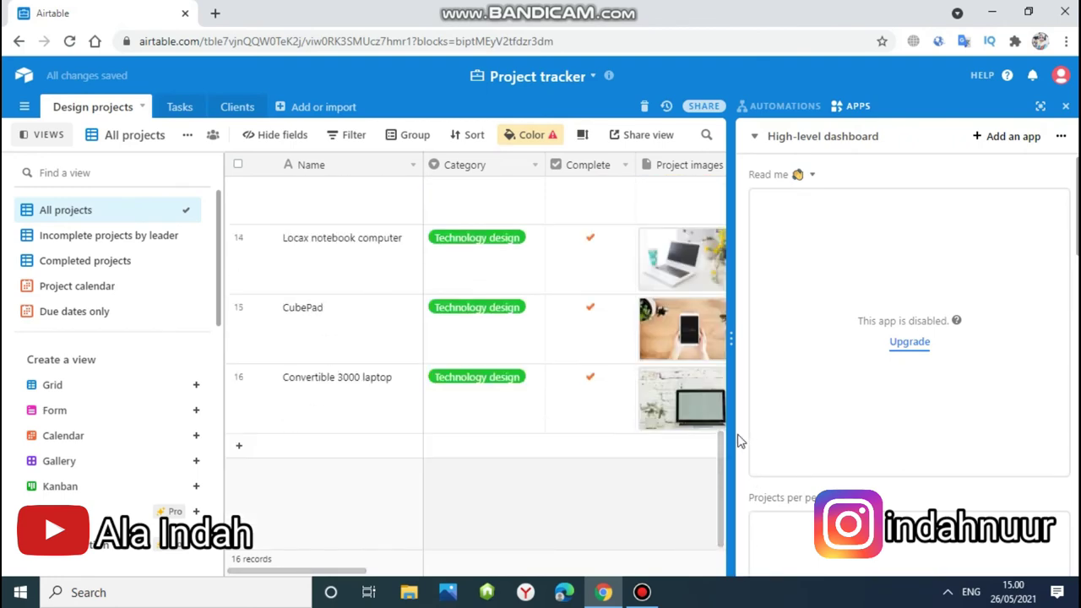
drag(733, 435, 849, 436)
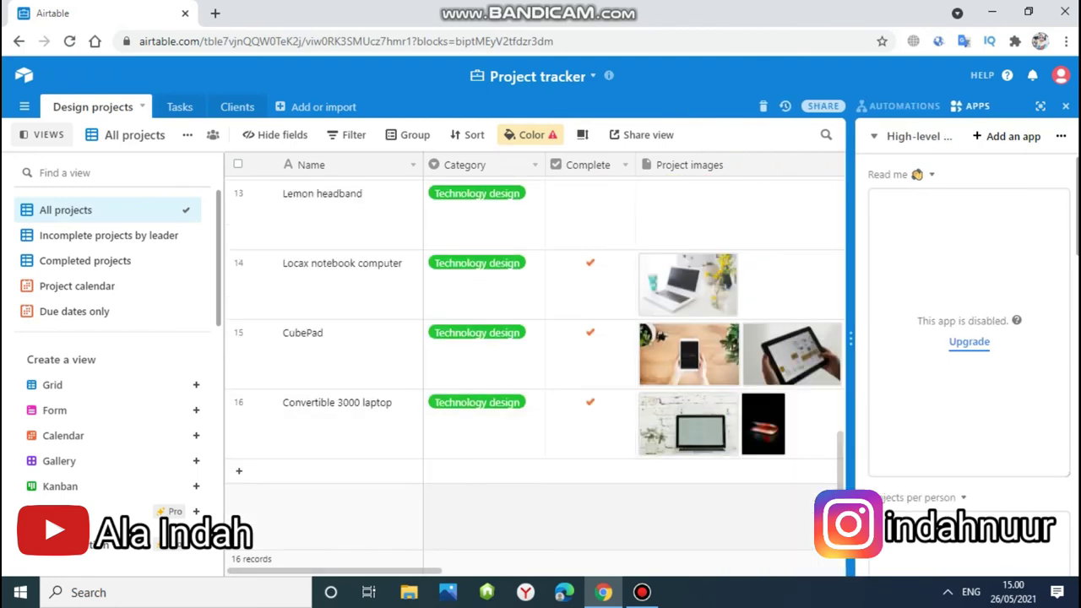
Create a calendar view based on the Kickoff date field and a gallery view for the Design projects table
click(77, 436)
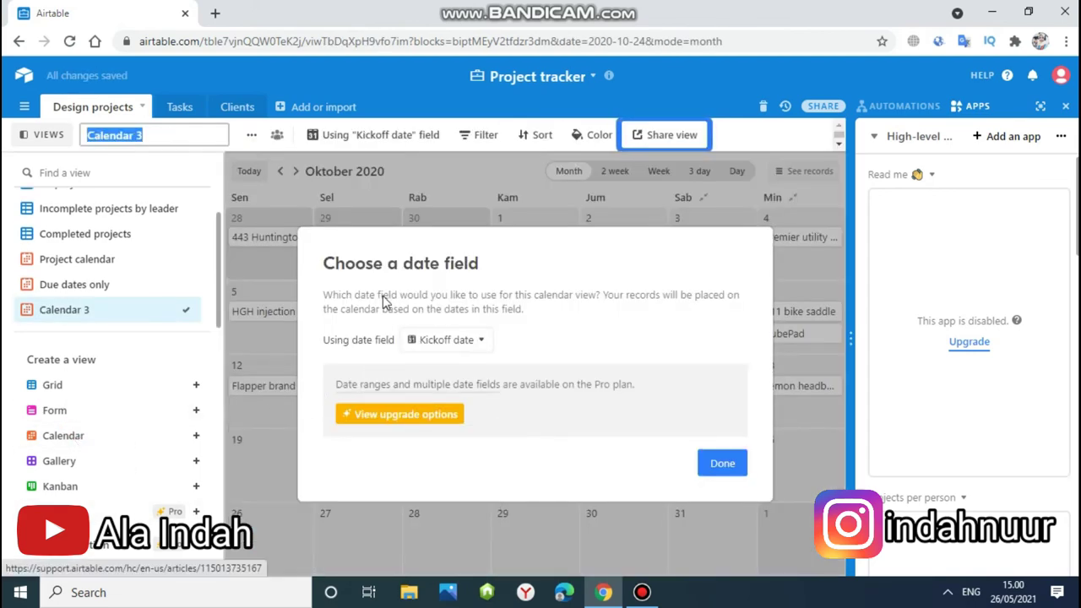
click(721, 462)
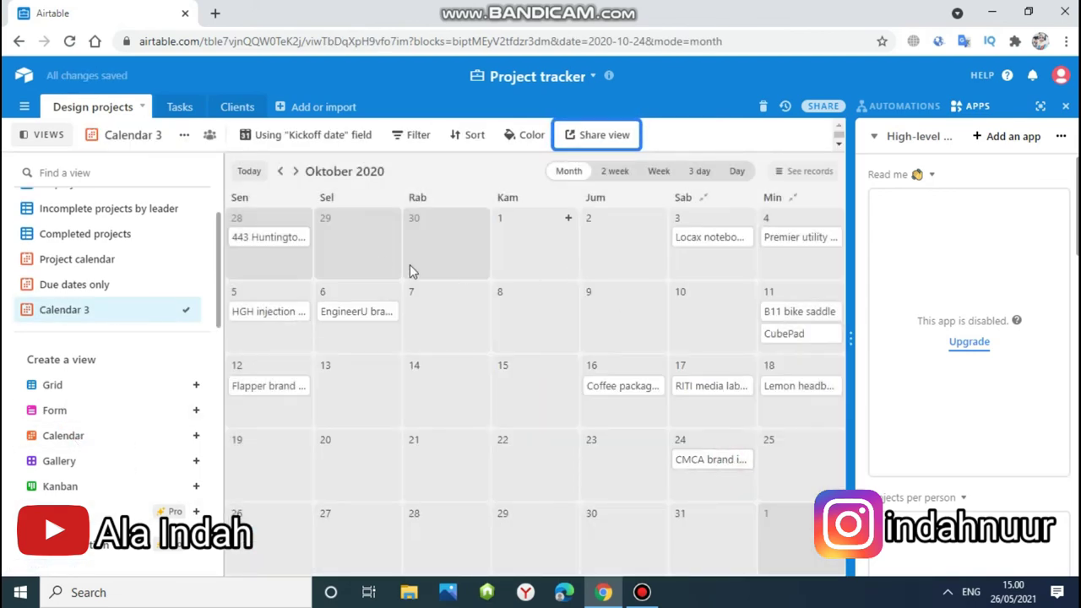
click(86, 460)
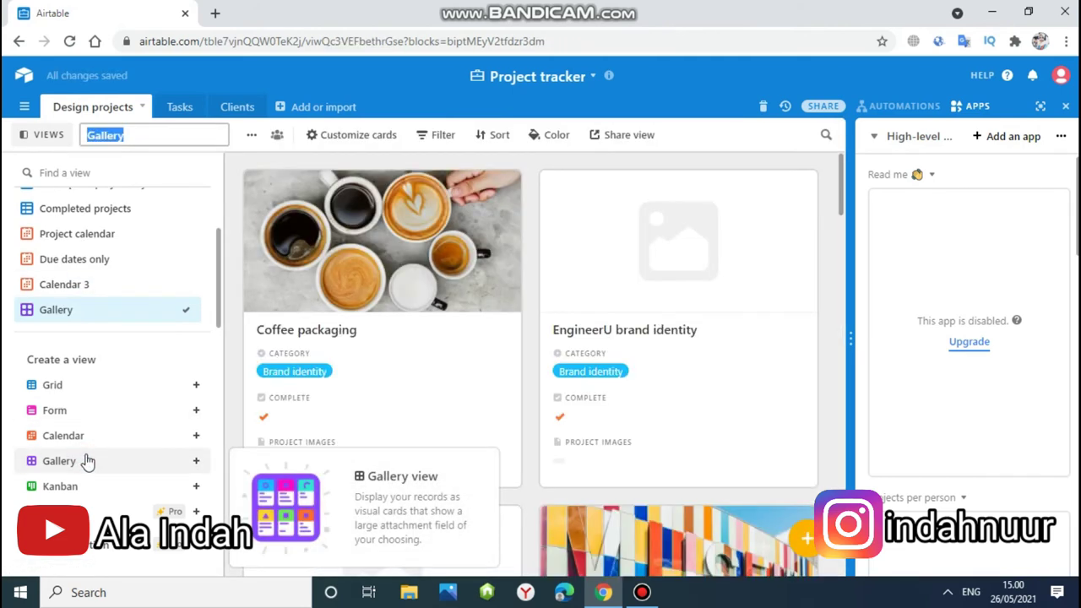
click(217, 310)
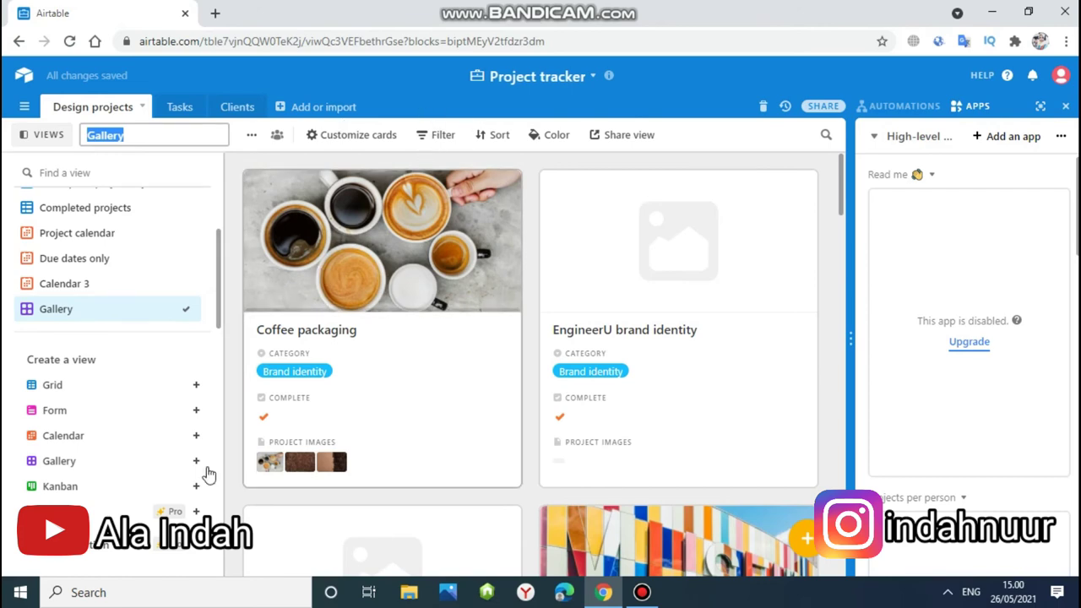
Create a Kanban view for the Design projects table and try to add a Gantt view
click(84, 487)
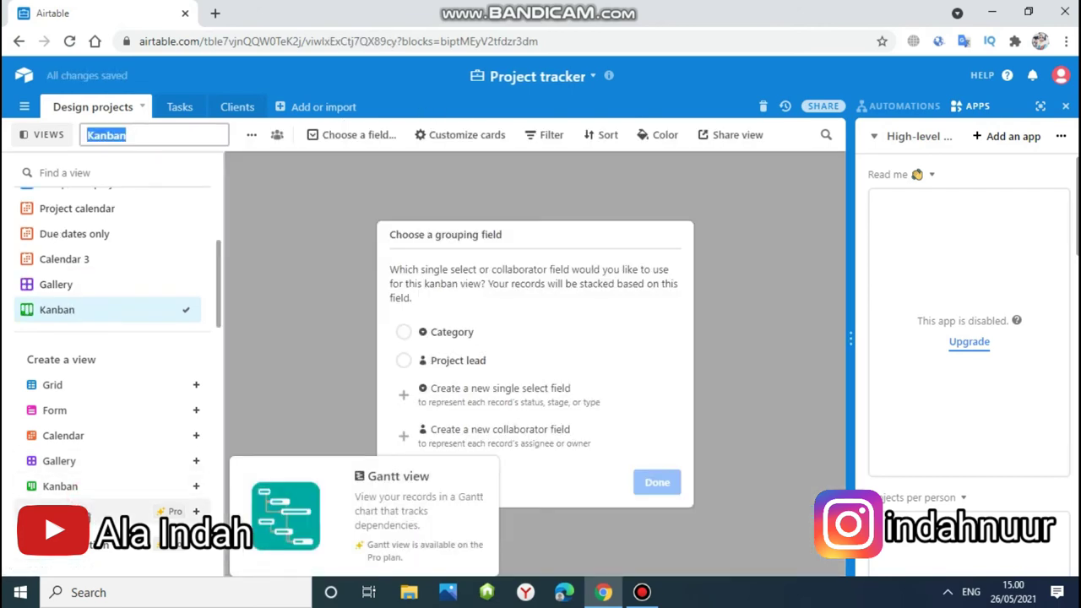
click(85, 511)
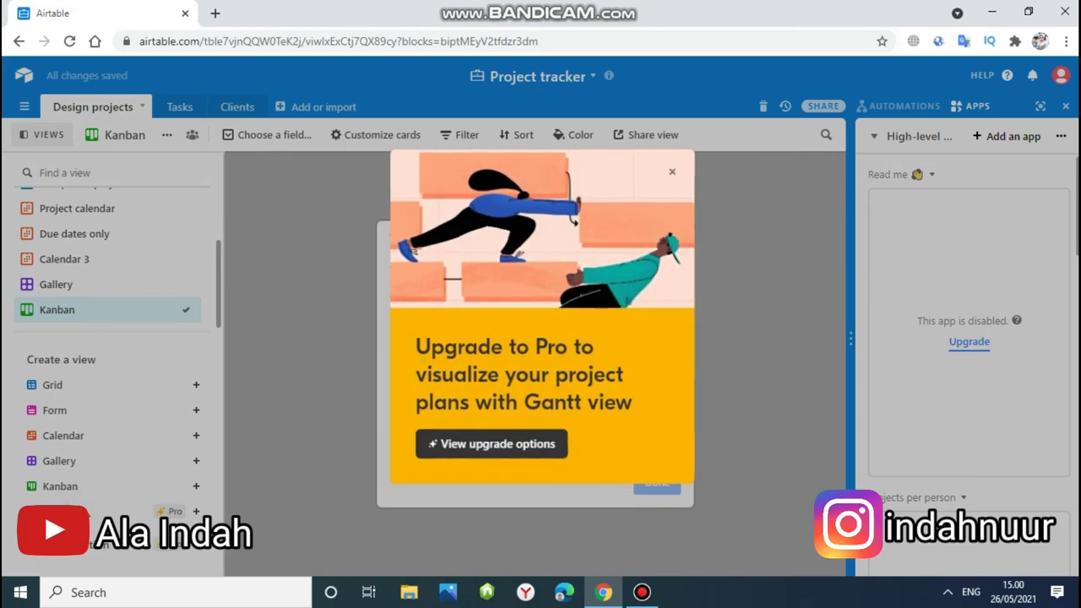
click(99, 238)
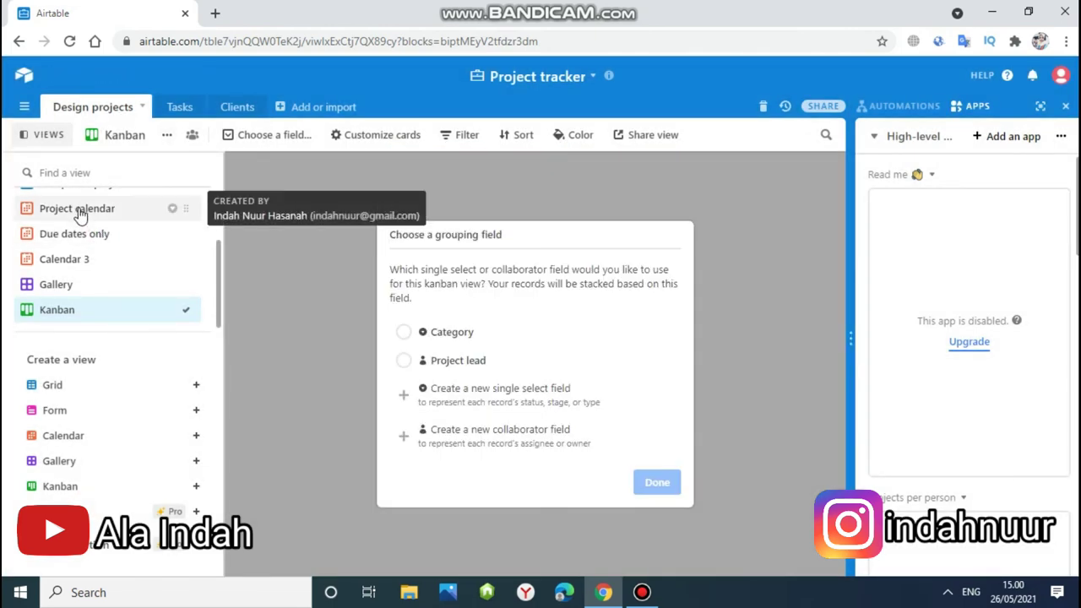
Switch the Design projects table back to the All projects grid view
click(217, 266)
drag(217, 267, 217, 198)
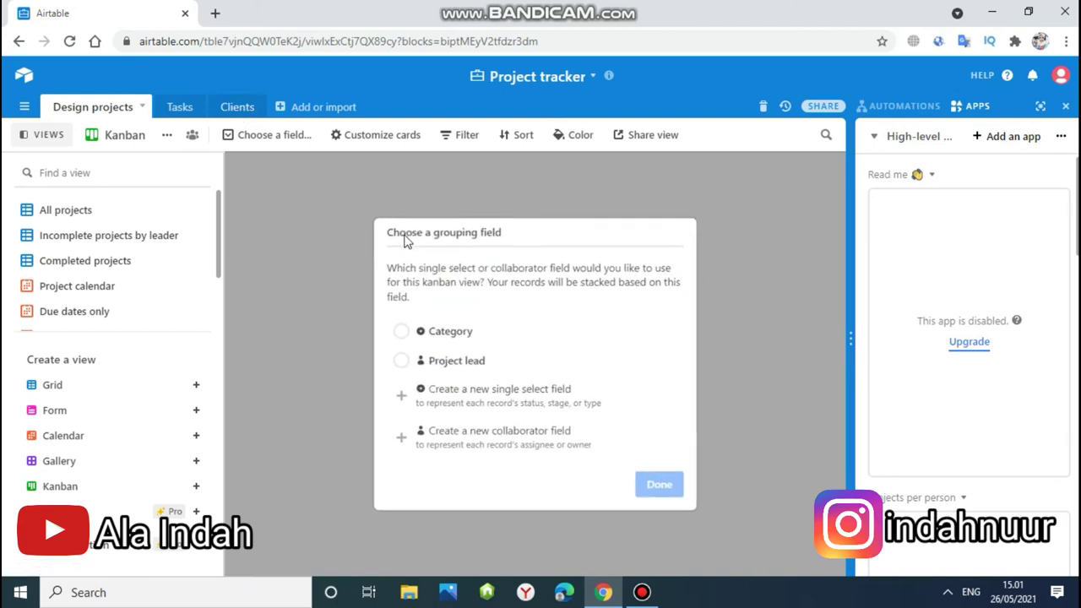
click(147, 211)
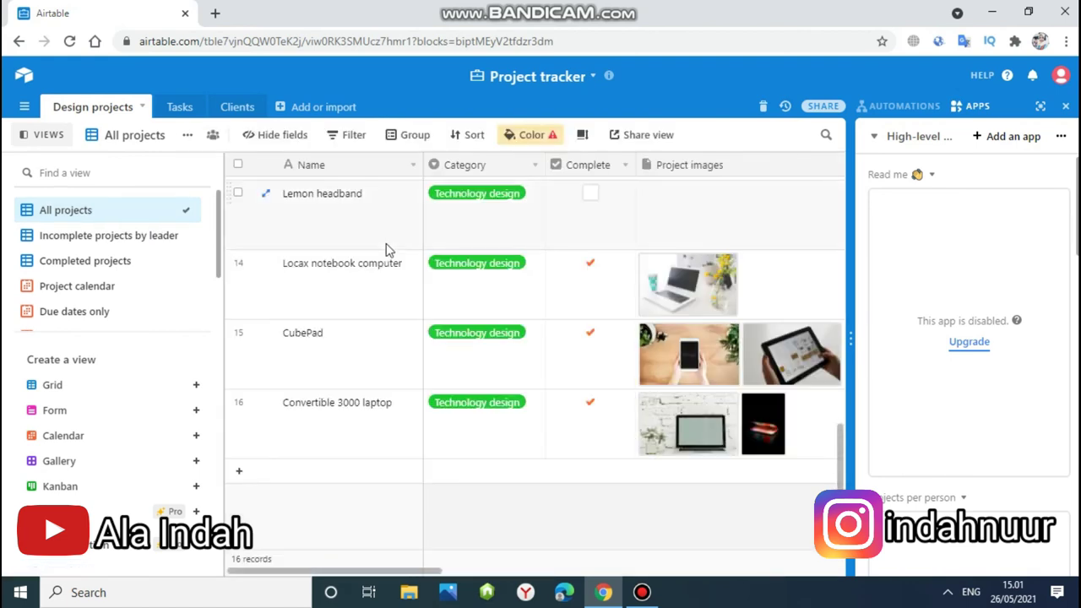